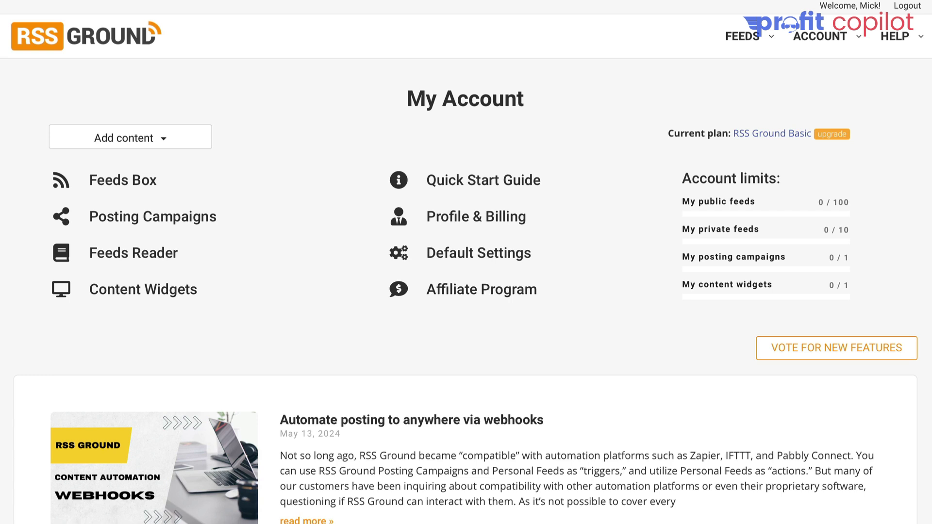
- Look over the account dashboard and open the Feeds Box
scroll(466, 262, "down", 10)
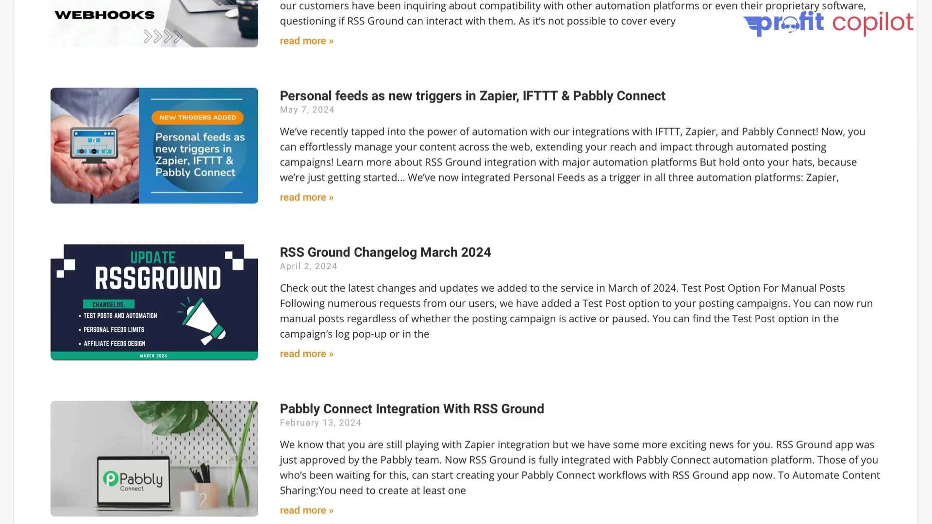
scroll(466, 262, "up", 10)
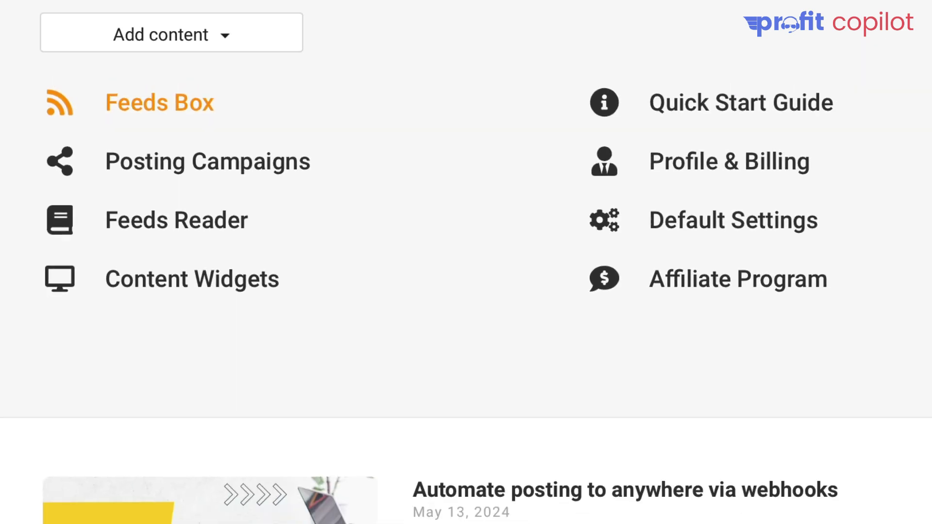
left_click(183, 51)
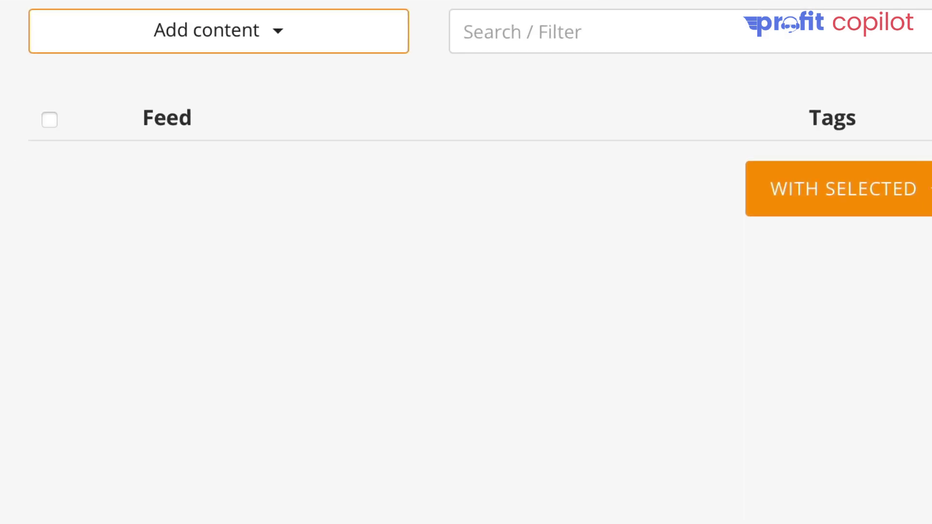
key("Return")
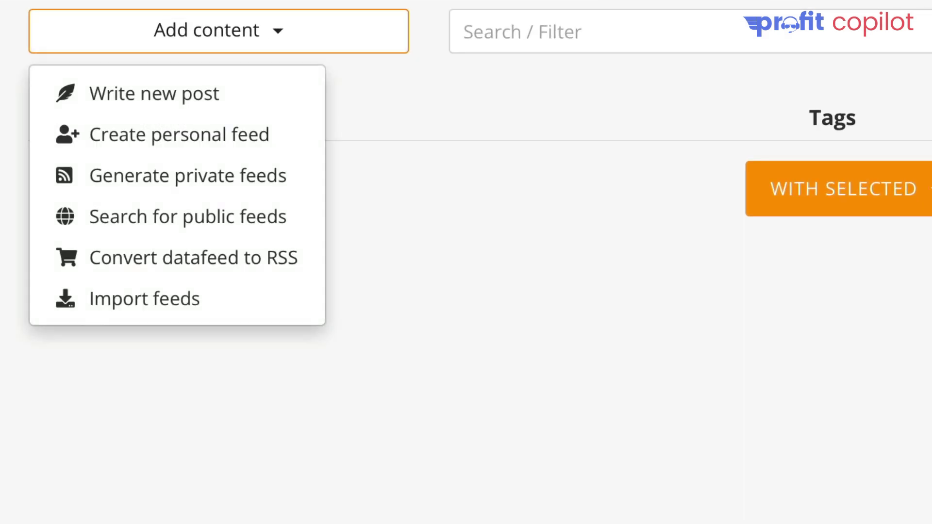
key("Down")
key("Down")
key("Down")
key("Down")
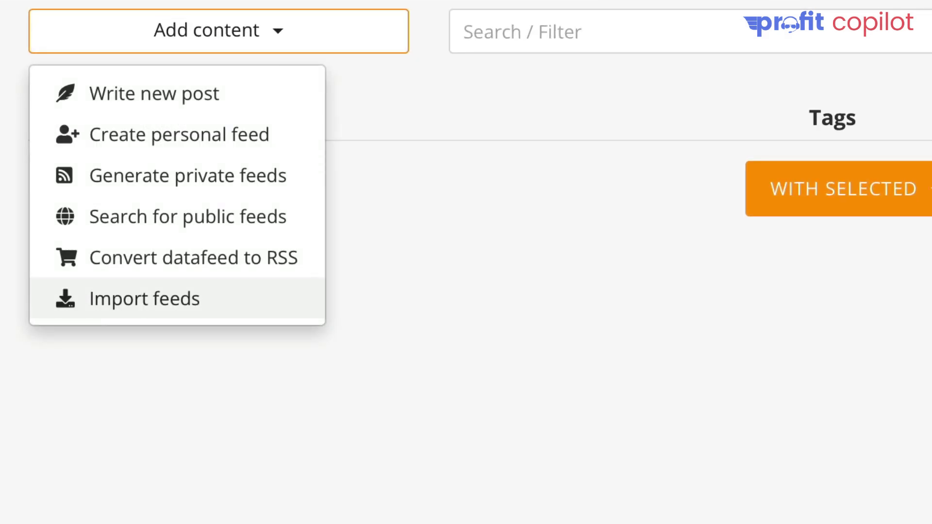
key("Return")
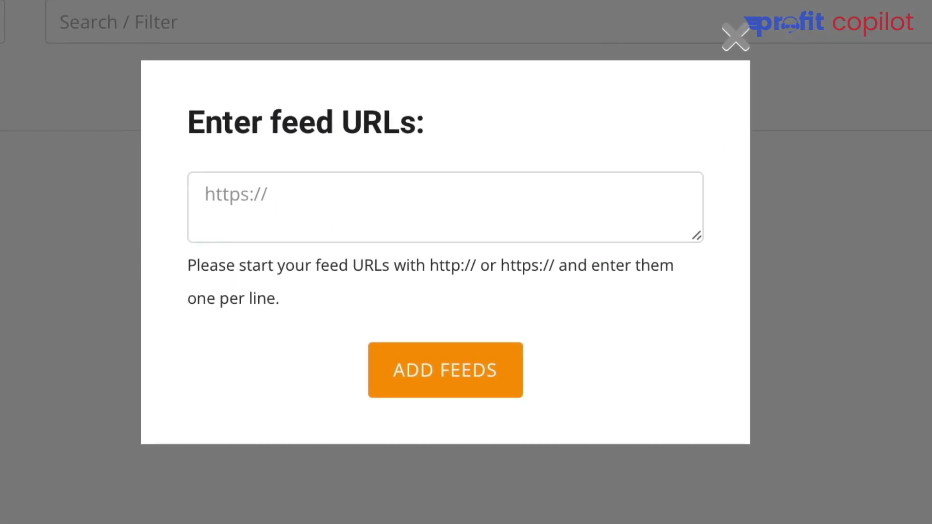
key("Tab")
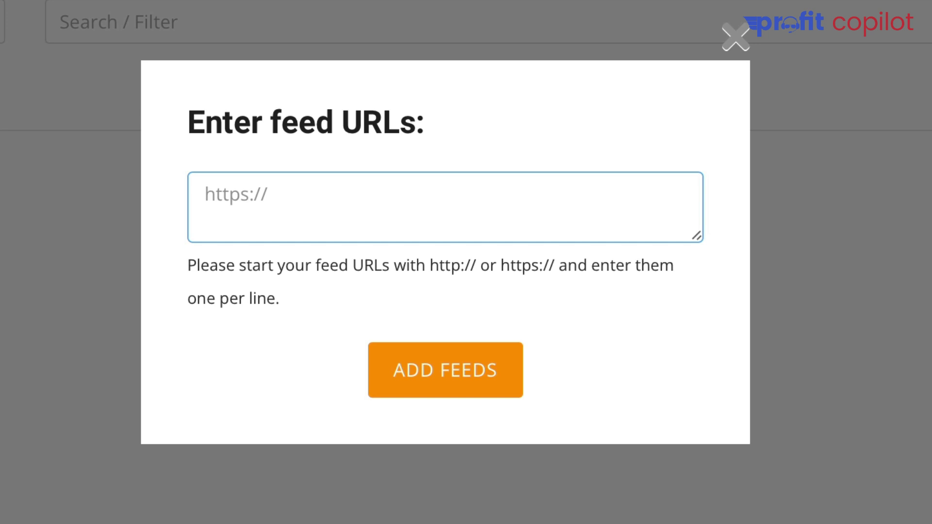
type("https://profitcopilot.com/feed")
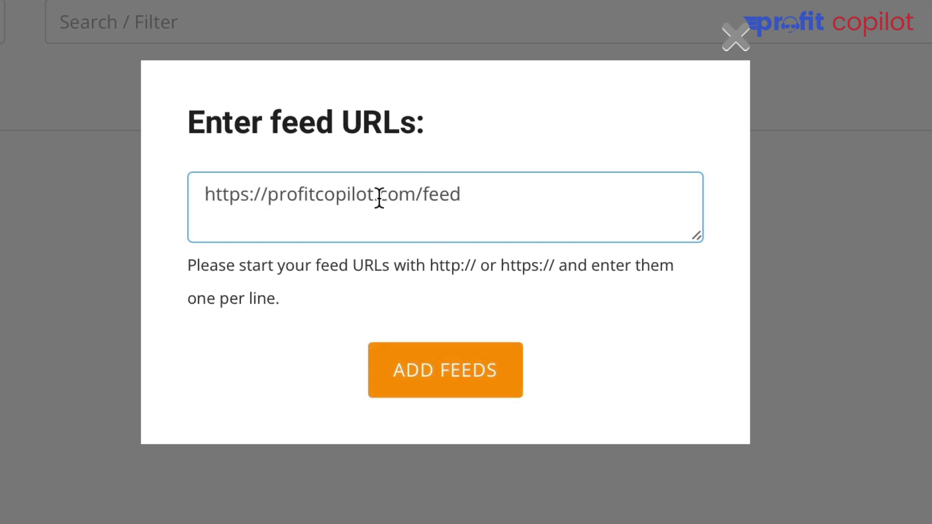
left_click(443, 376)
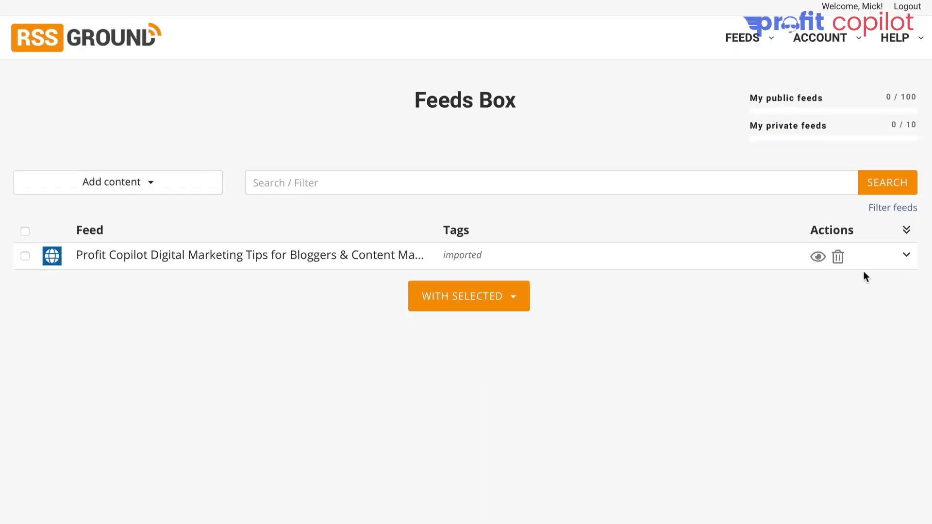
- Expand the imported Profit Copilot feed's details, preview its articles and close the preview
left_click(905, 257)
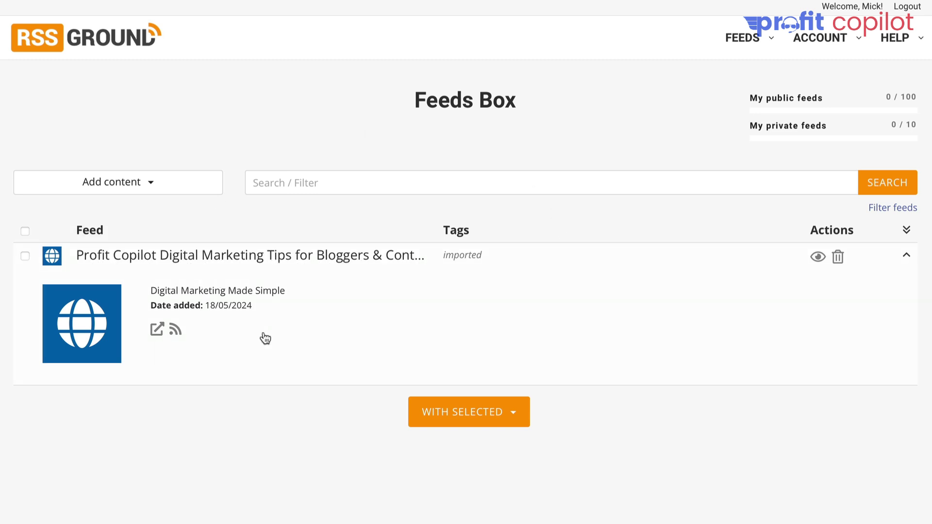
left_click(818, 258)
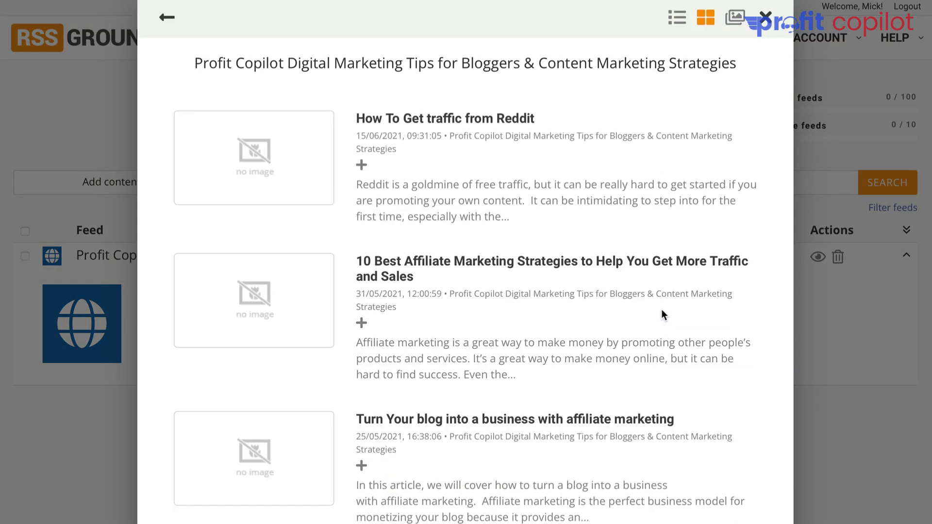
scroll(597, 333, "down", 8)
scroll(597, 329, "up", 8)
scroll(599, 420, "down", 15)
scroll(601, 420, "up", 15)
left_click(766, 18)
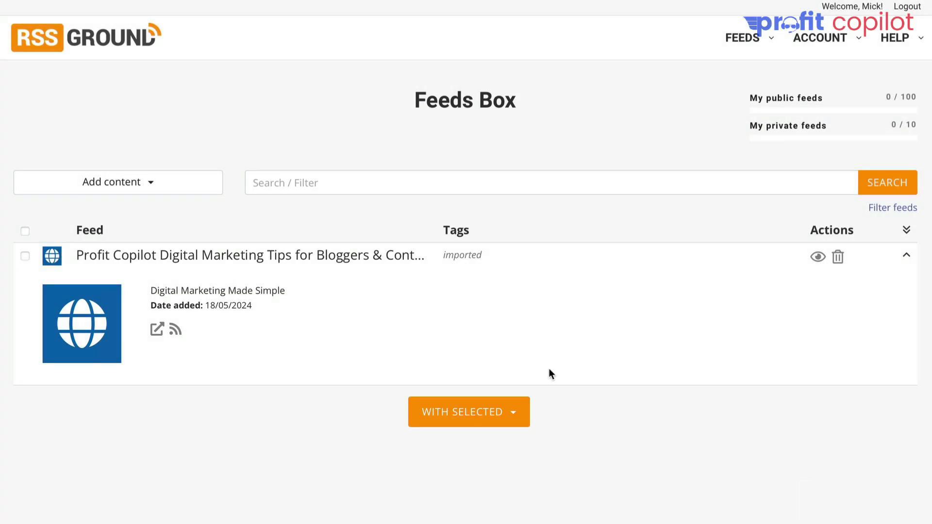
- Go to Posting Campaigns and show the available types for a new posting campaign
left_click(825, 38)
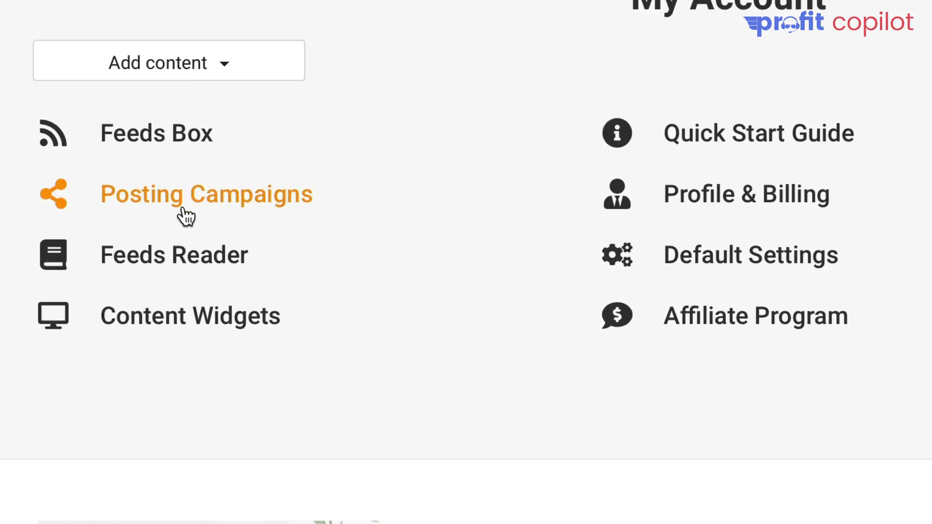
left_click(240, 203)
left_click(699, 231)
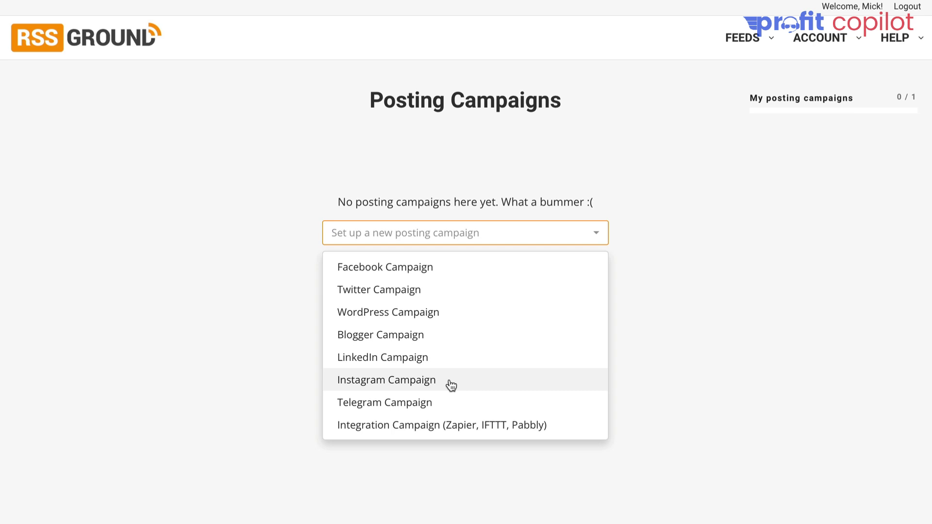
- Start a Facebook Campaign and add the imported Profit Copilot feed to its content from the Feeds Box
left_click(420, 268)
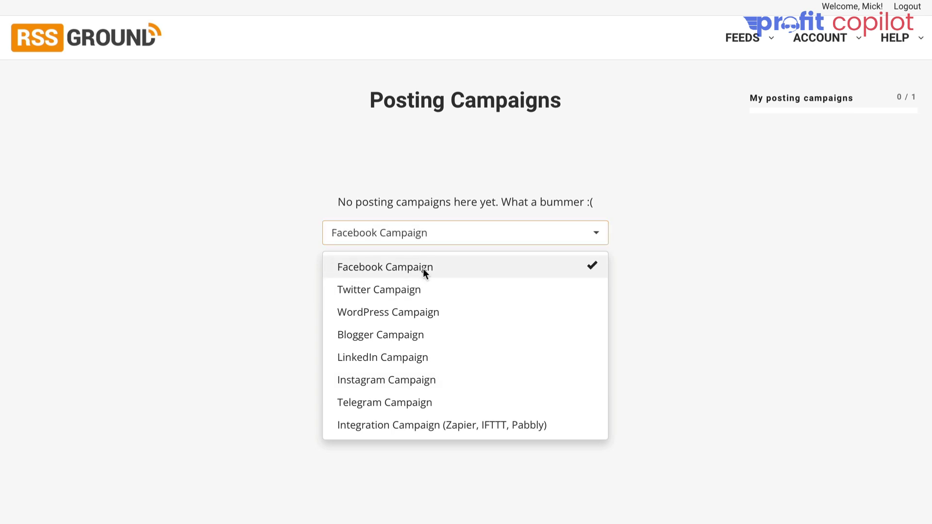
left_click(435, 271)
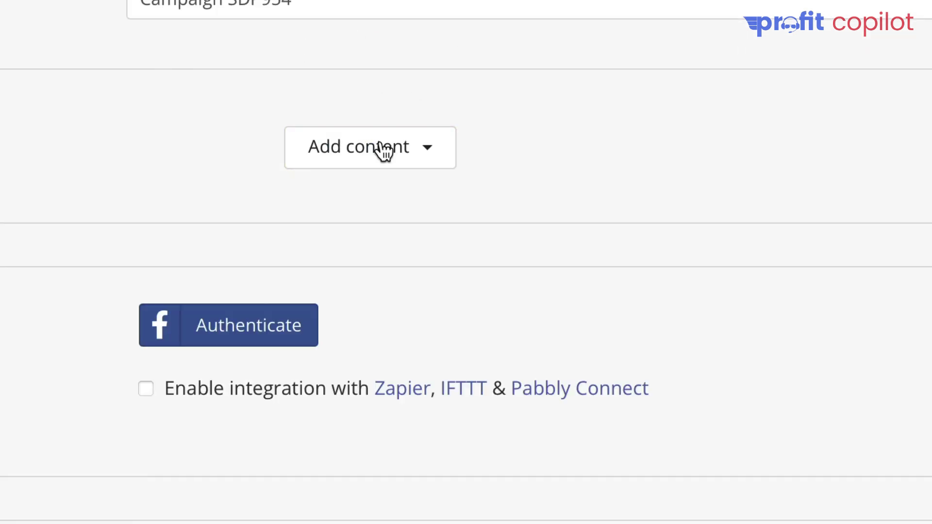
left_click(384, 150)
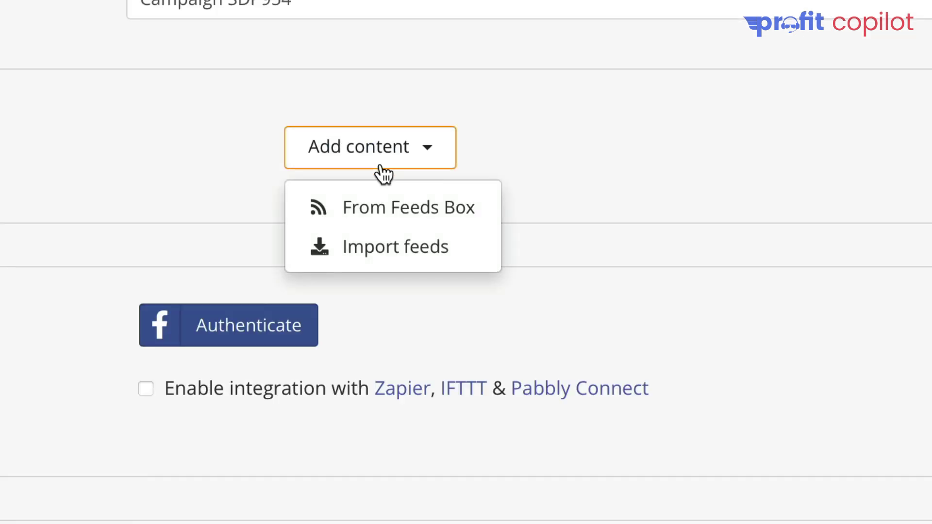
left_click(410, 208)
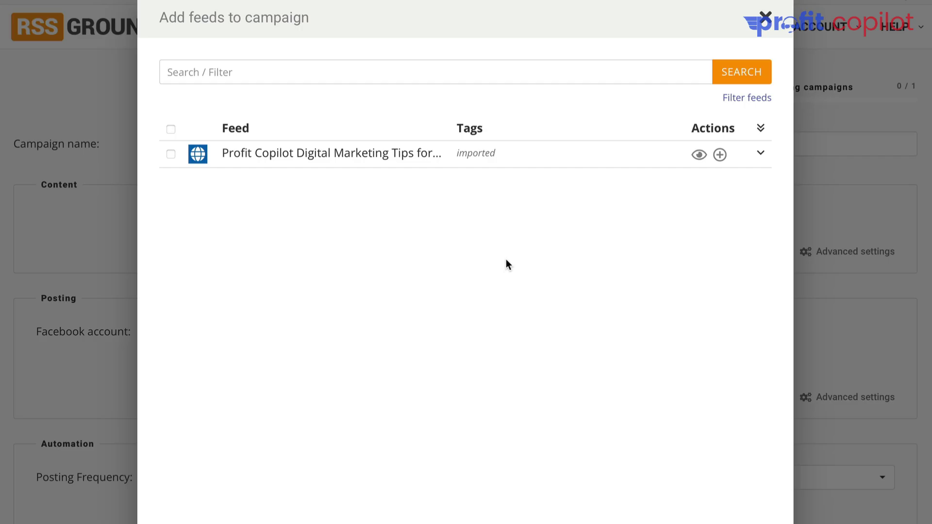
left_click(171, 154)
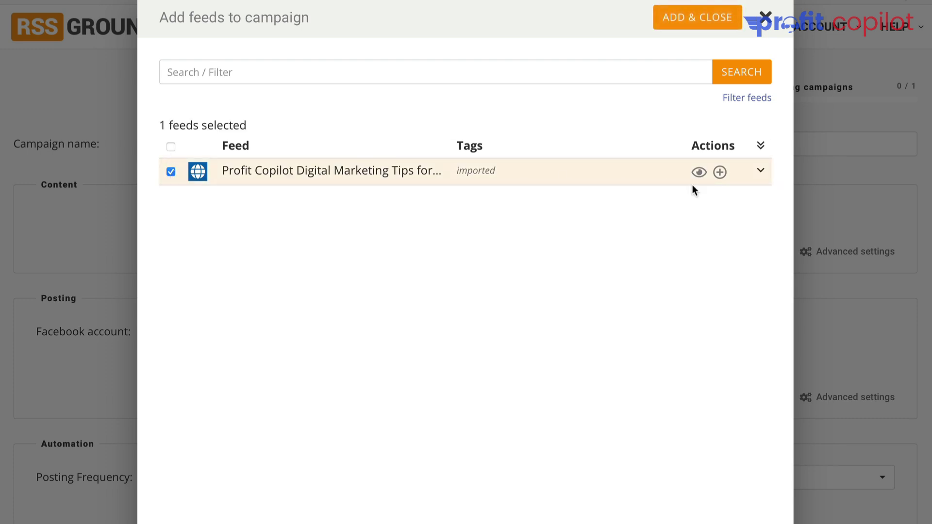
left_click(663, 20)
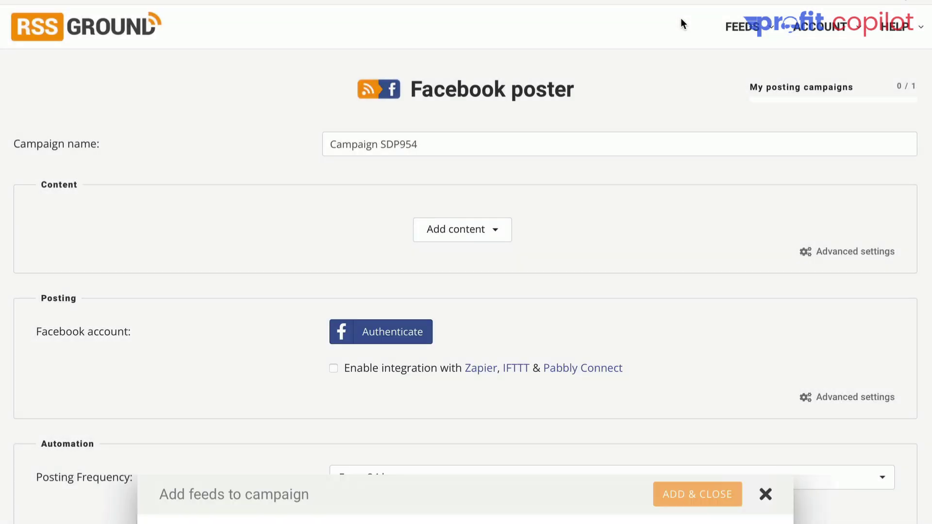
- Expand the Facebook campaign's advanced posting settings and examine the media, hashtag, custom text, link and posting frequency options
scroll(506, 284, "down", 4)
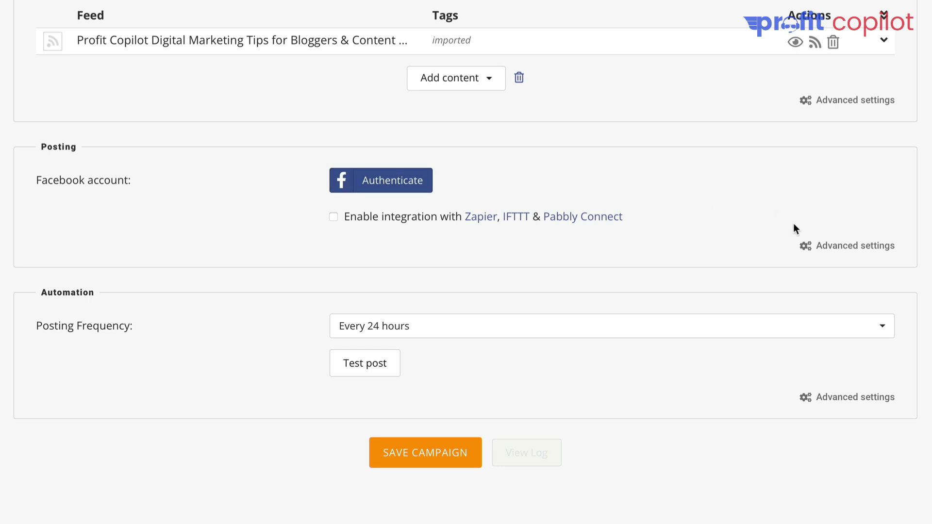
left_click(837, 244)
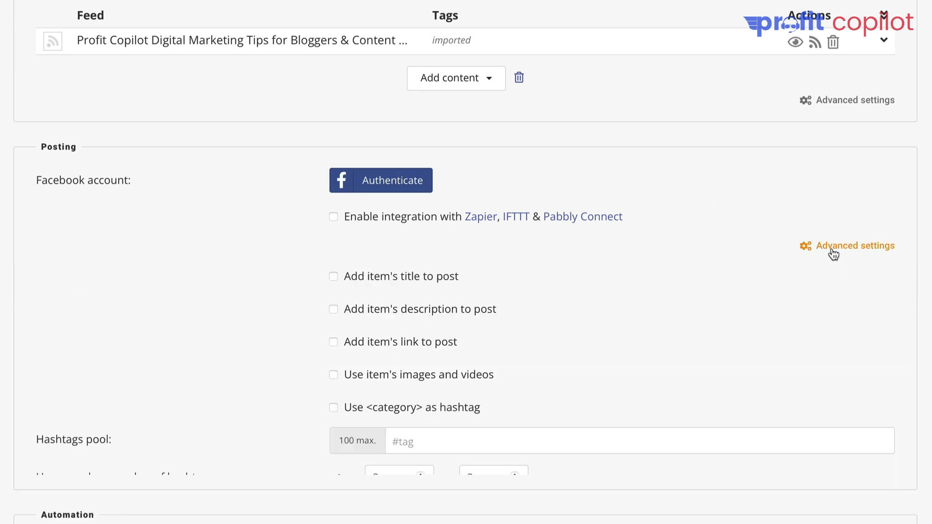
scroll(751, 287, "down", 1)
scroll(749, 286, "down", 4)
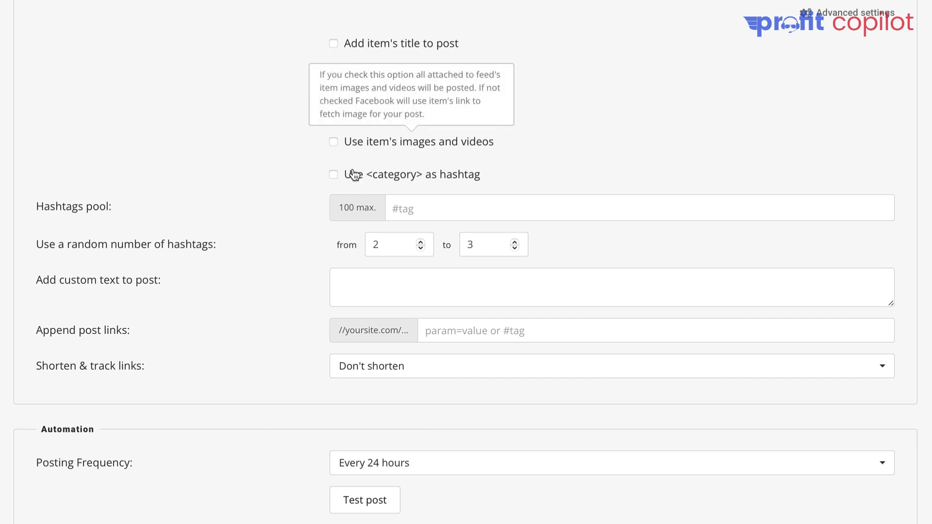
mouse_move(357, 176)
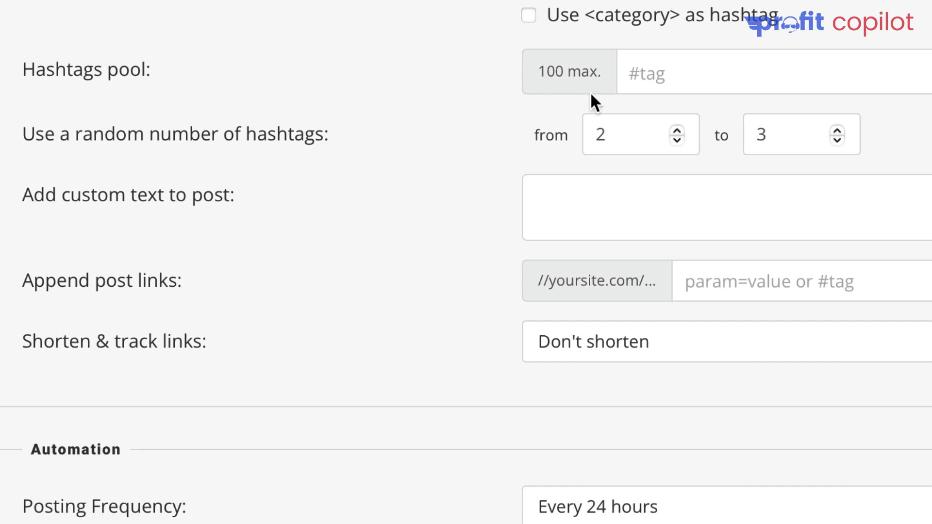
left_click(669, 72)
scroll(804, 68, "down", 2)
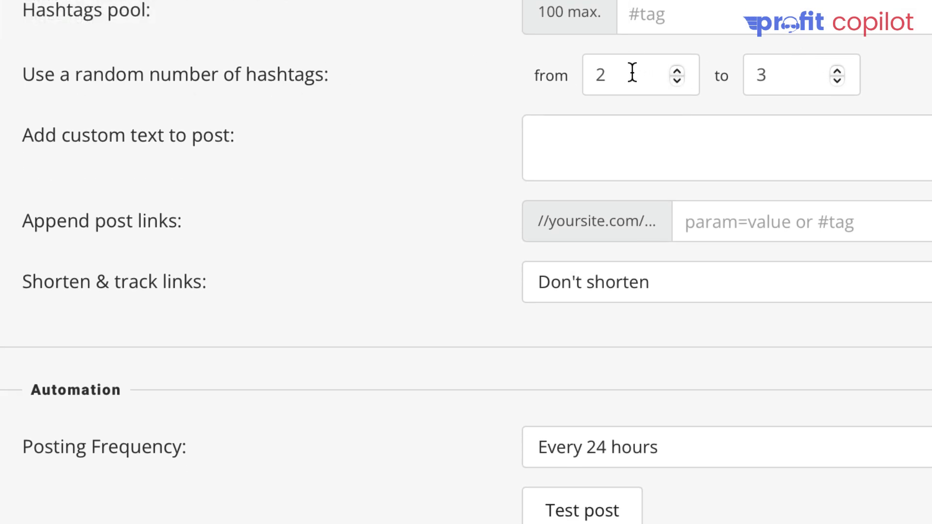
left_click(725, 146)
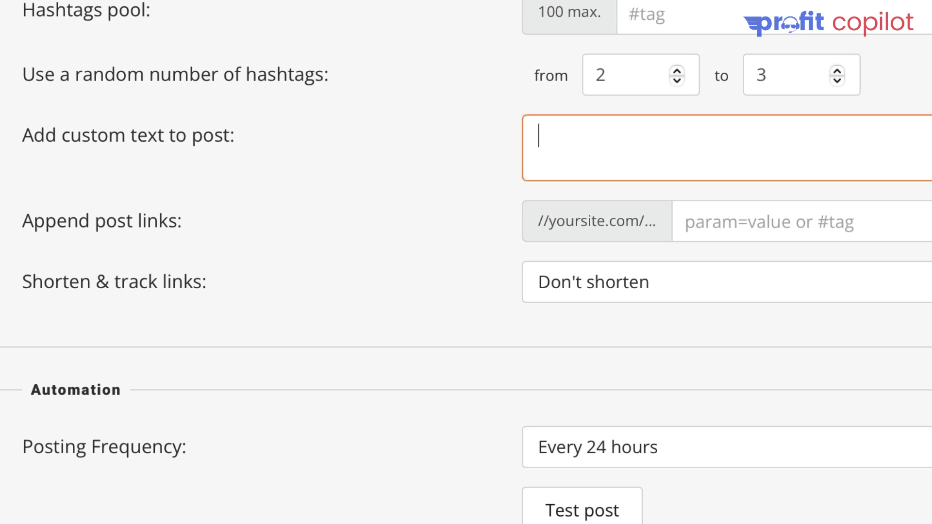
scroll(725, 145, "down", 3)
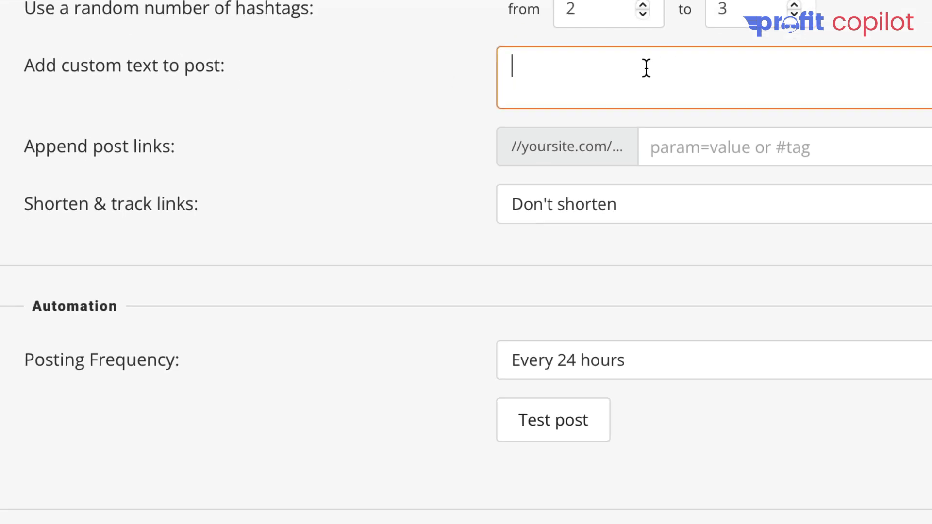
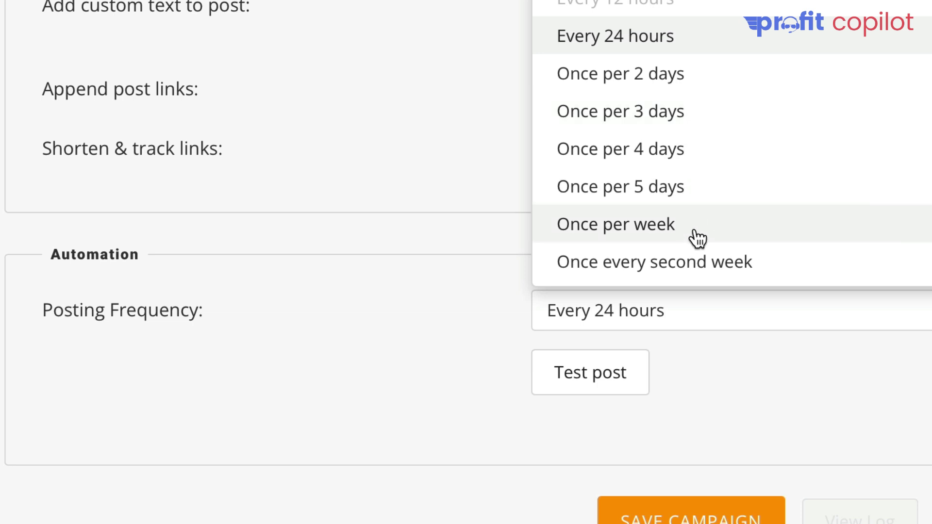
left_click(738, 266)
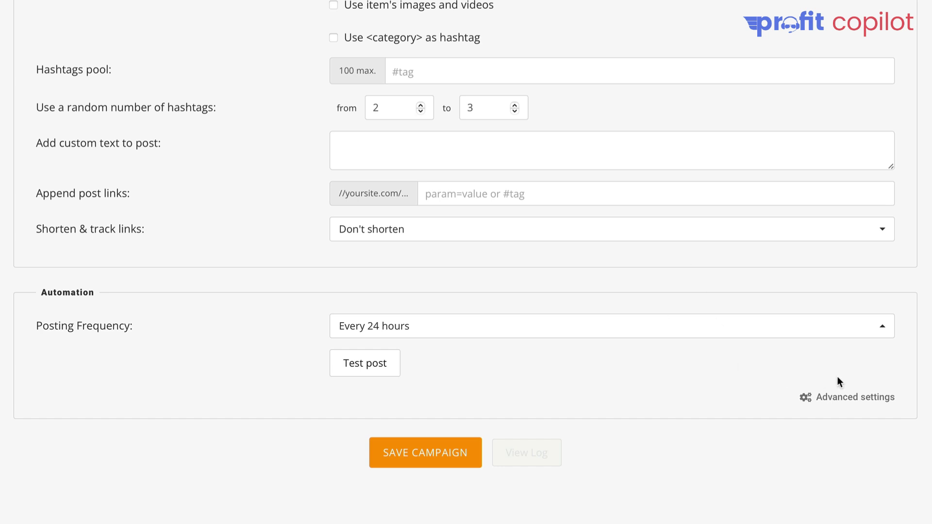
- Expand the advanced automation settings and enable the scheduled campaign start
left_click(837, 400)
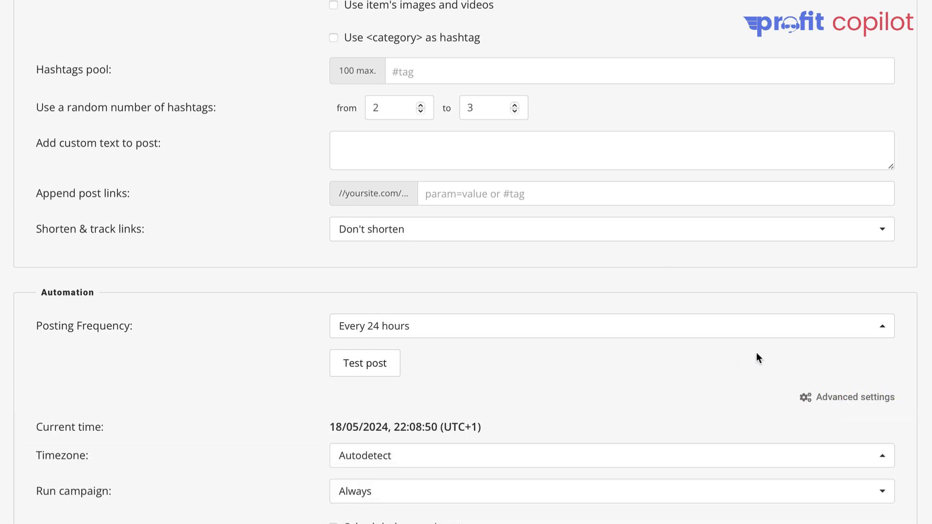
scroll(757, 357, "down", 4)
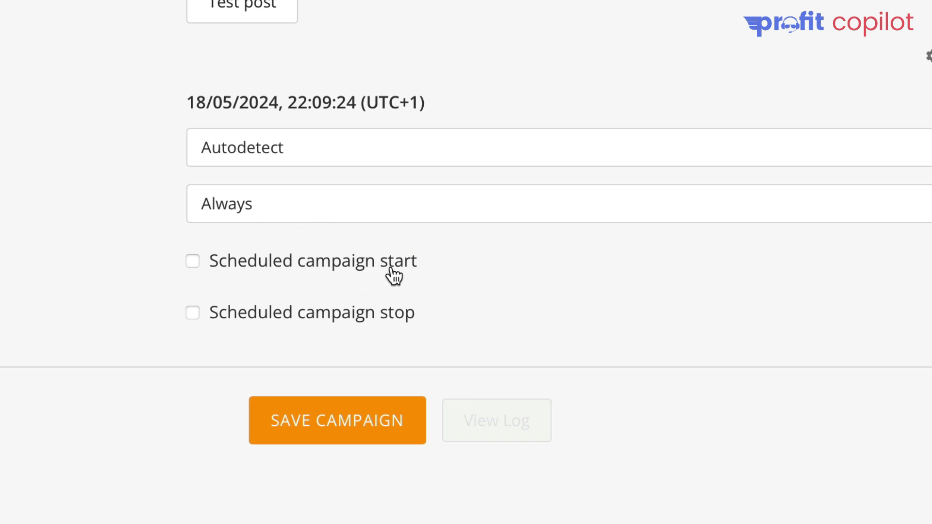
left_click(203, 263)
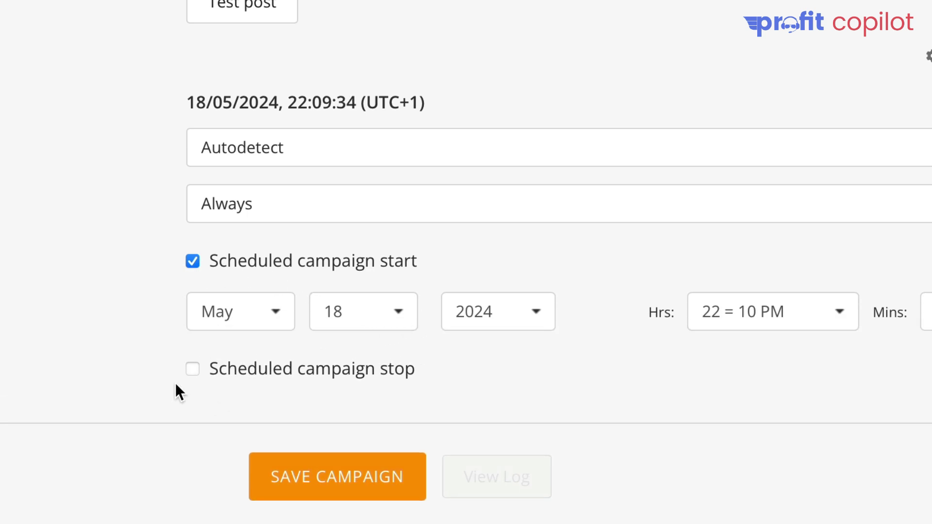
scroll(320, 340, "down", 2)
scroll(436, 281, "up", 15)
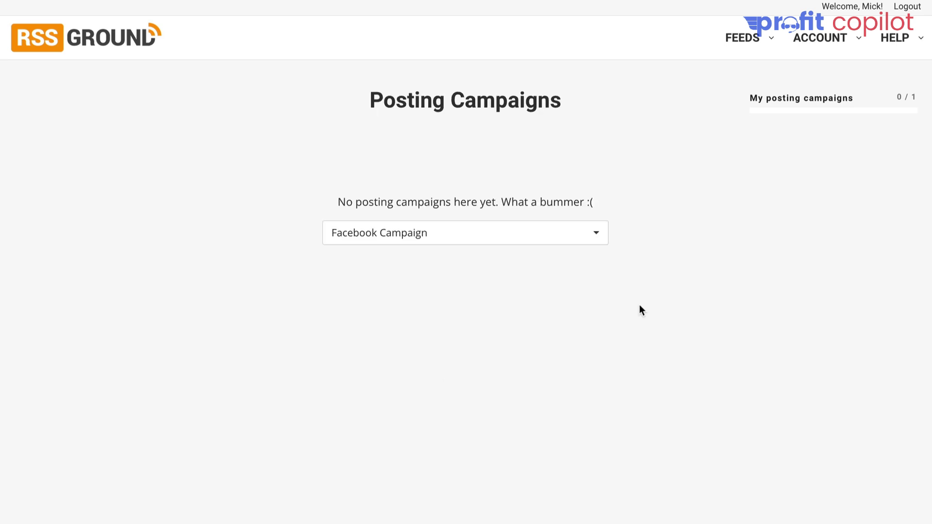
- Start an integration platforms posting campaign and set its posting destination to IFTTT
left_click(574, 239)
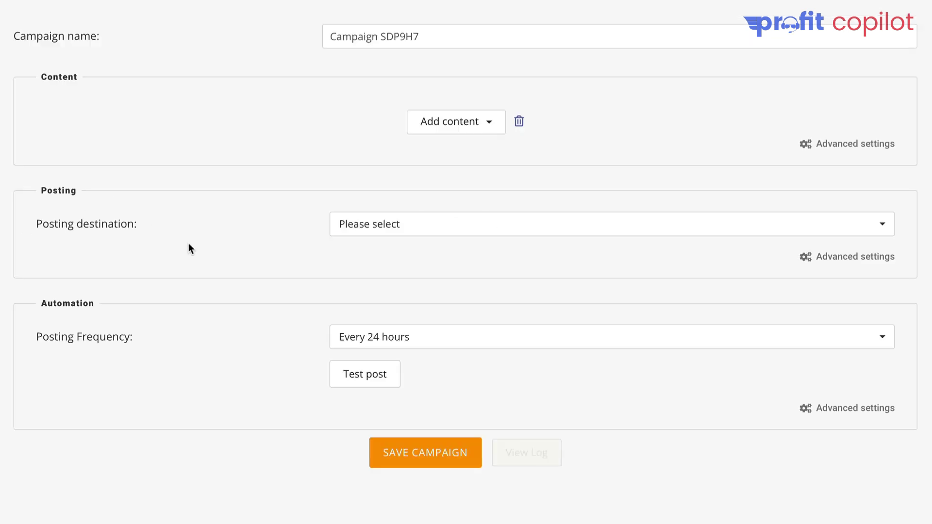
left_click(482, 229)
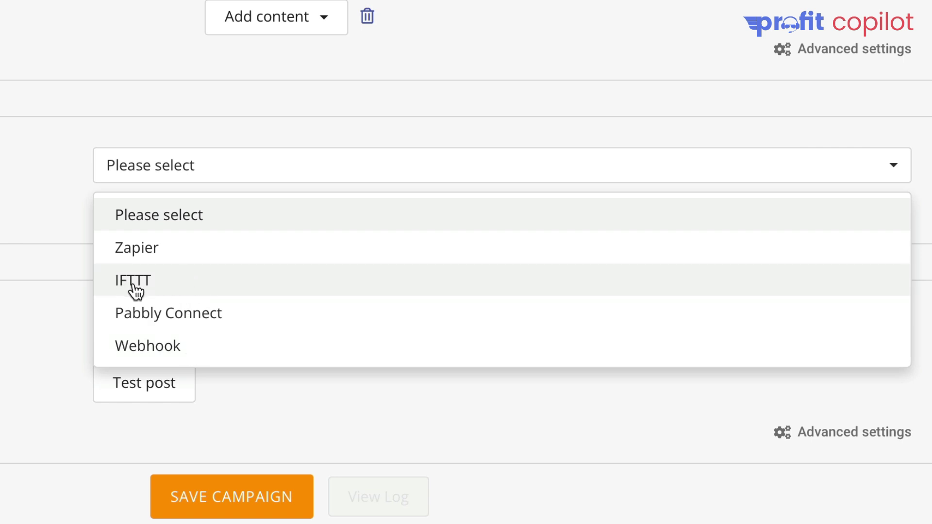
left_click(156, 289)
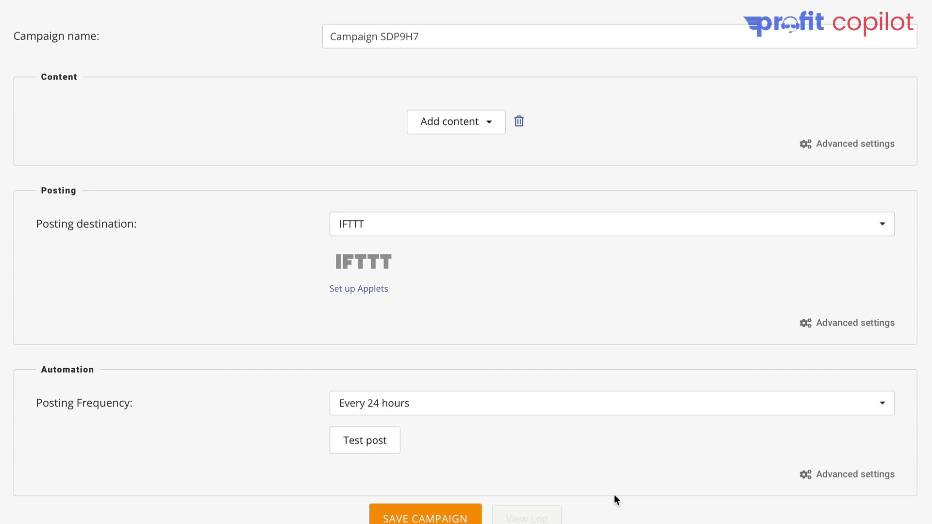
- Check the IFTTT campaign's posting frequency options and expand its advanced posting settings to examine the hashtag options
scroll(576, 406, "down", 2)
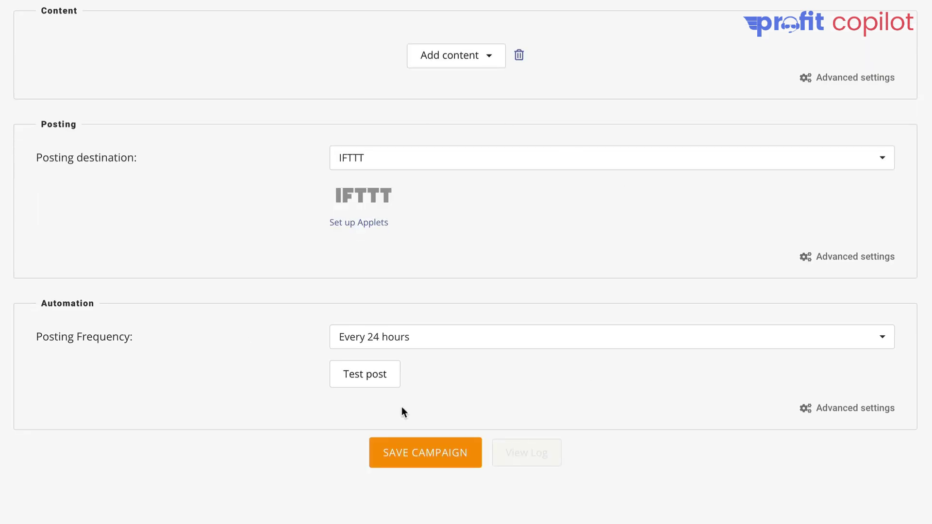
left_click(556, 341)
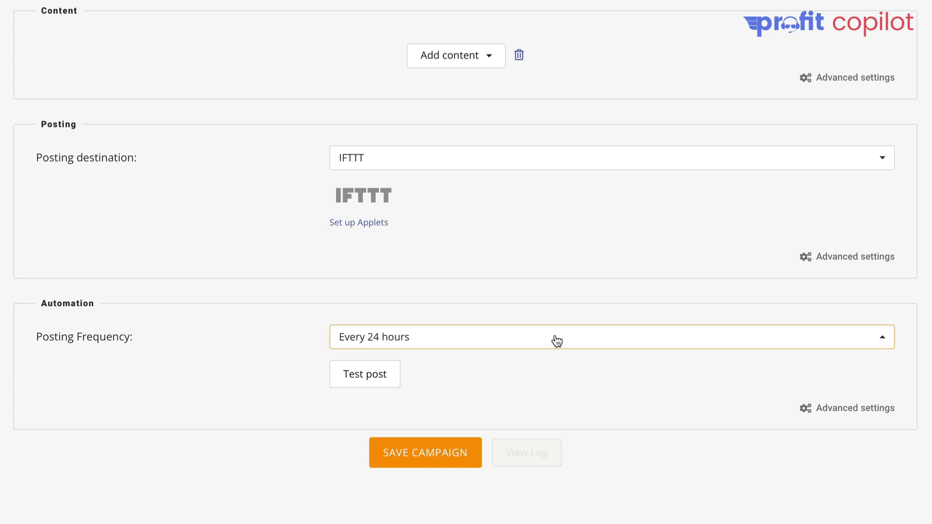
left_click(305, 278)
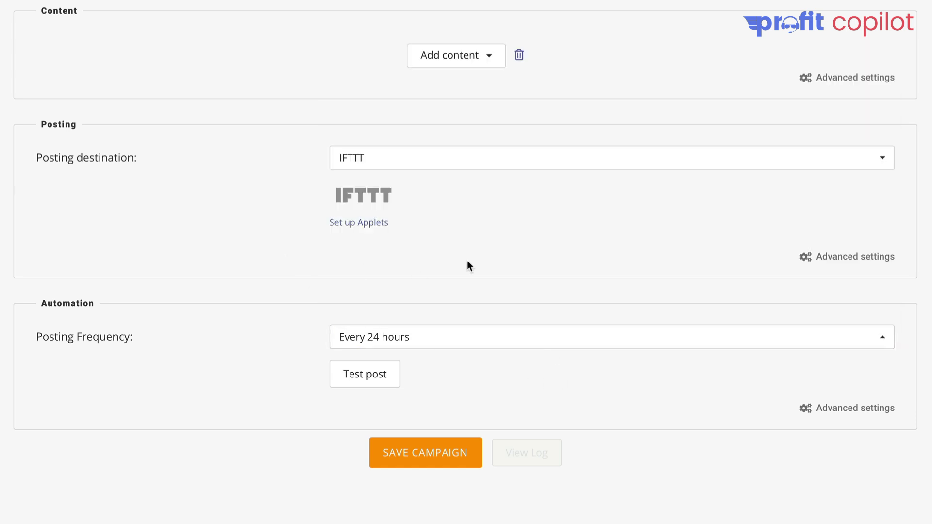
left_click(832, 257)
scroll(699, 277, "up", 4)
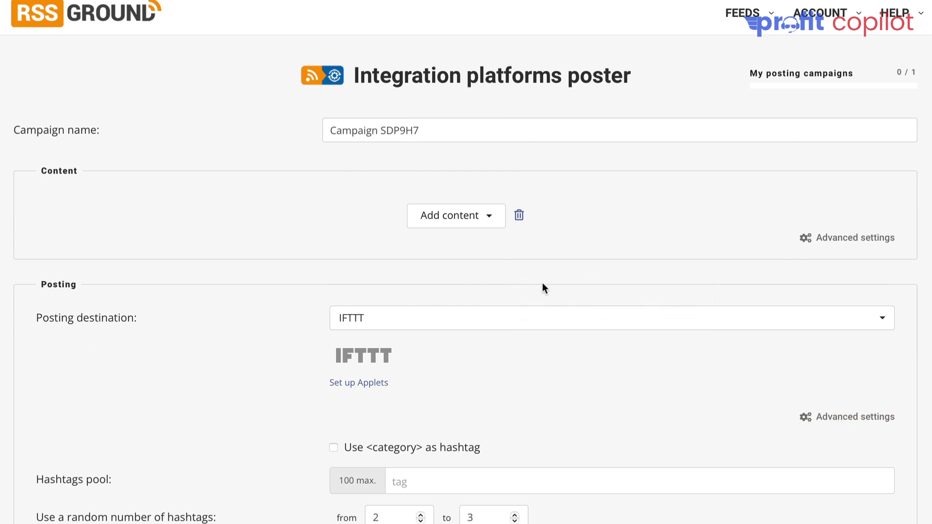
scroll(470, 340, "down", 2)
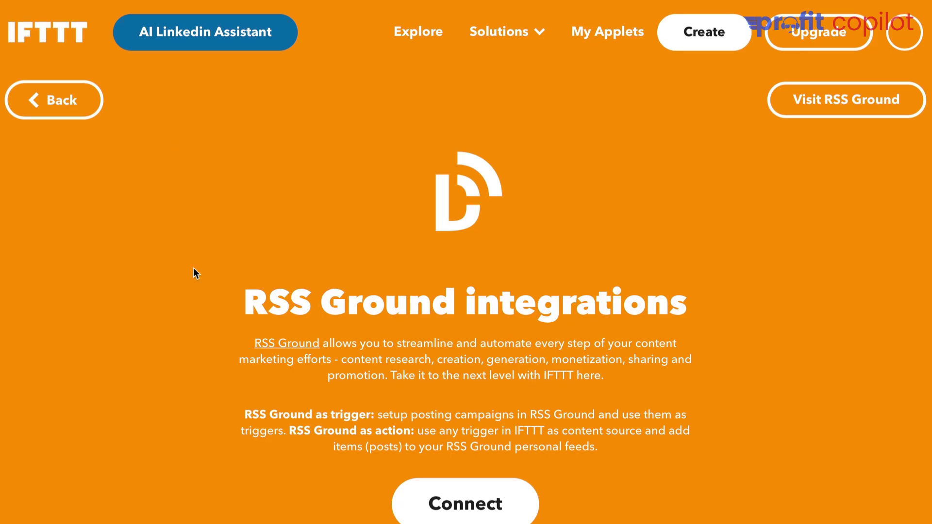
- Switch to the RSS Ground integrations page on IFTTT and examine the popular applets for RSS Ground
scroll(563, 339, "down", 3)
scroll(577, 330, "down", 6)
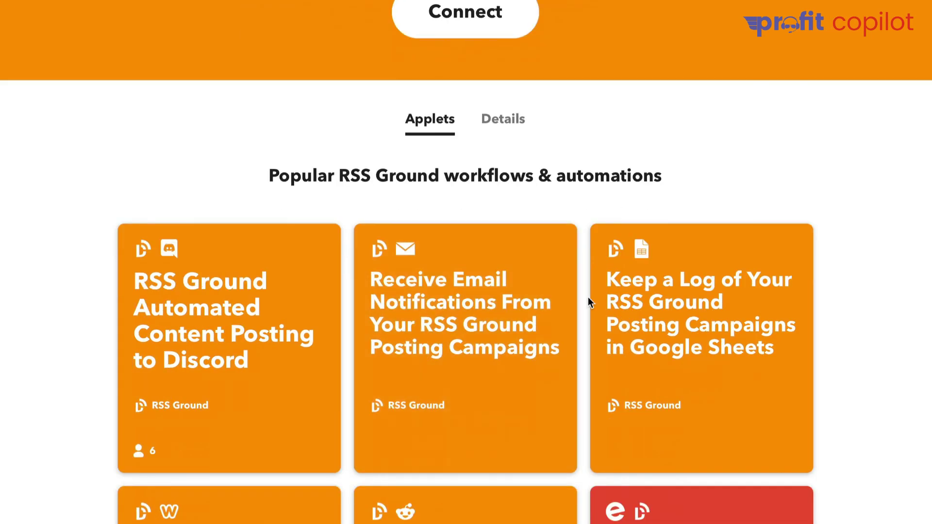
scroll(475, 340, "down", 3)
scroll(478, 209, "down", 2)
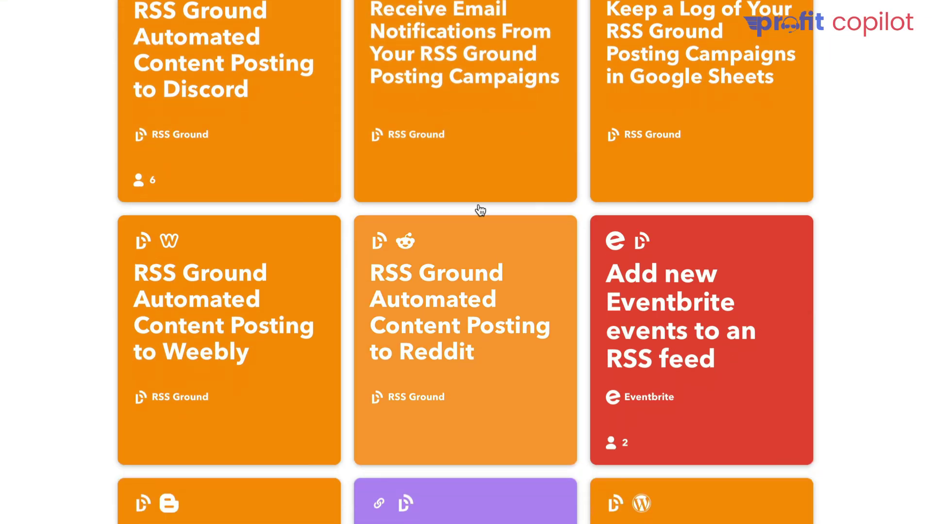
scroll(485, 320, "down", 4)
scroll(543, 223, "up", 2)
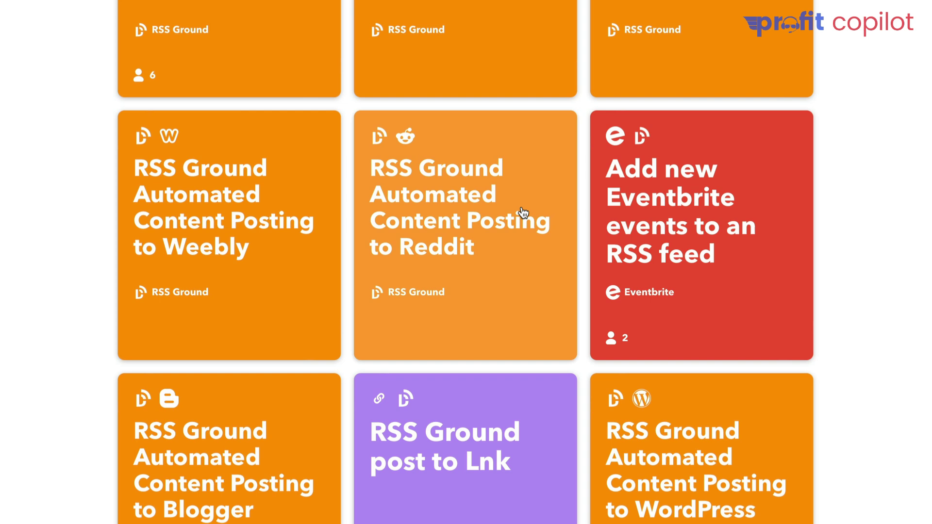
- Open the "RSS Ground Automated Content Posting to Reddit" applet and read its title and description
left_click(449, 201)
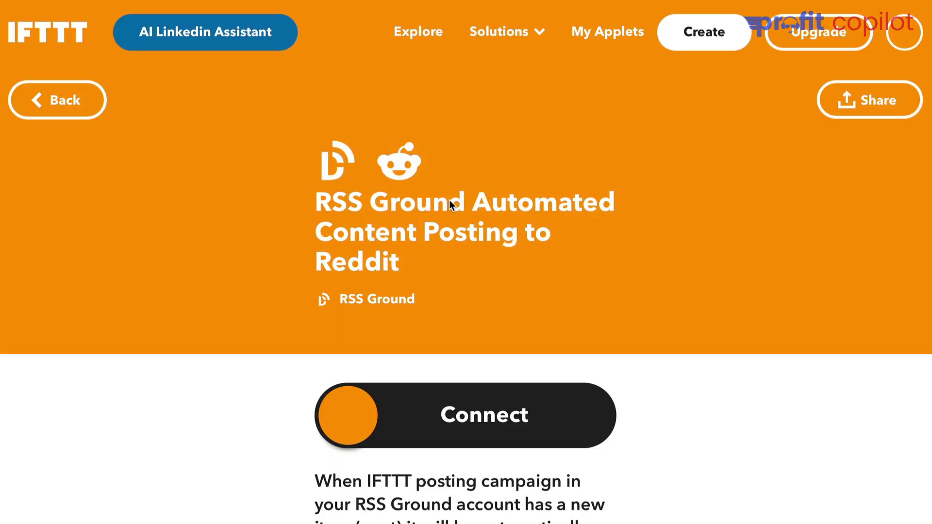
scroll(524, 304, "down", 2)
scroll(405, 411, "down", 3)
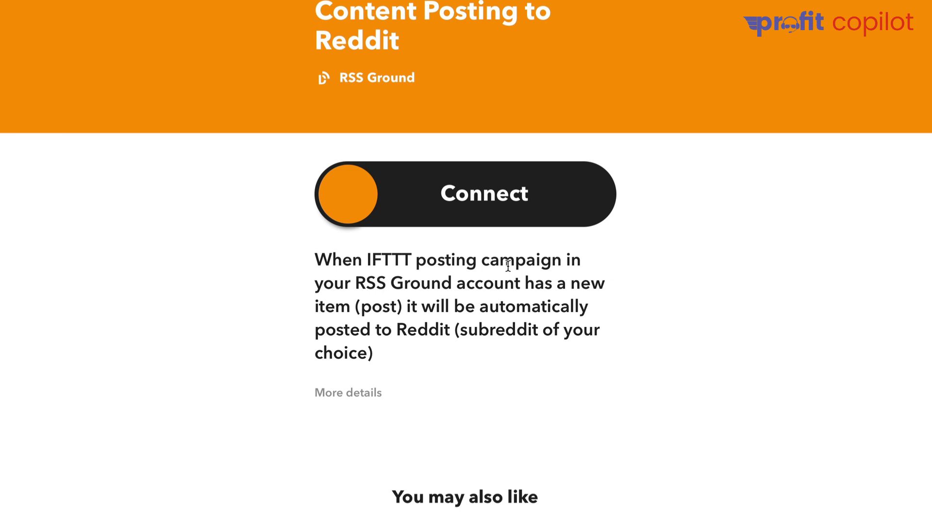
scroll(563, 317, "up", 5)
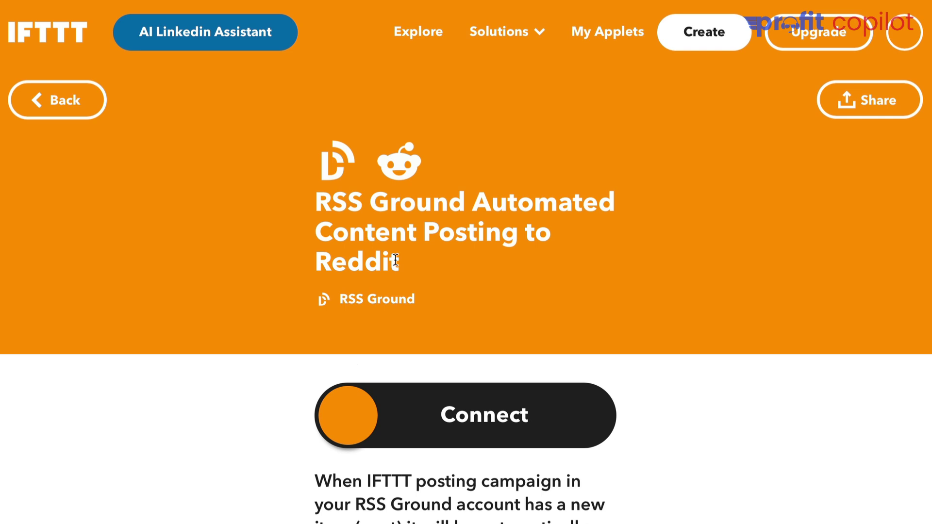
left_click_drag(313, 199, 459, 257)
left_click(476, 259)
- Return to the RSS Ground integrations page on IFTTT and examine the rest of its applets, from Blogger and WordPress to Dropbox
scroll(380, 362, "down", 15)
scroll(380, 362, "up", 15)
scroll(356, 370, "down", 20)
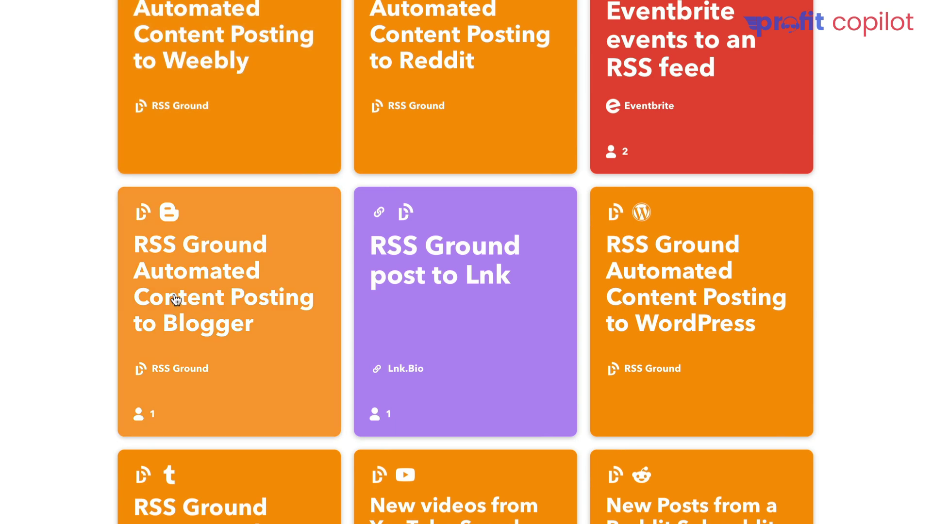
scroll(481, 461, "down", 2)
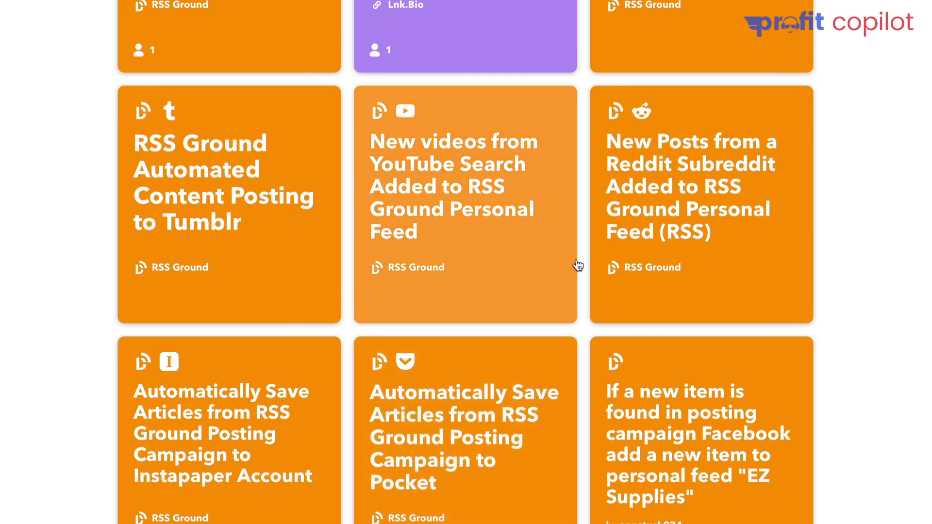
scroll(578, 267, "up", 10)
scroll(566, 297, "up", 7)
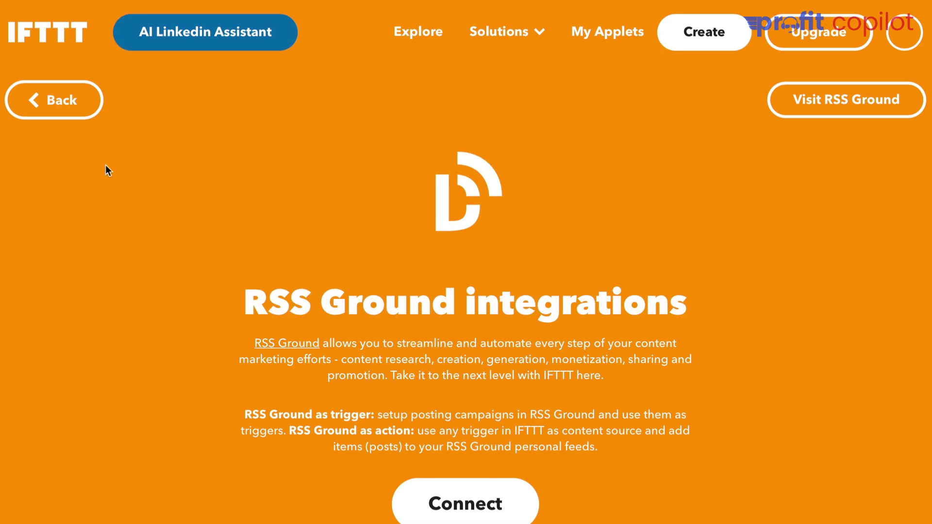
scroll(376, 410, "down", 15)
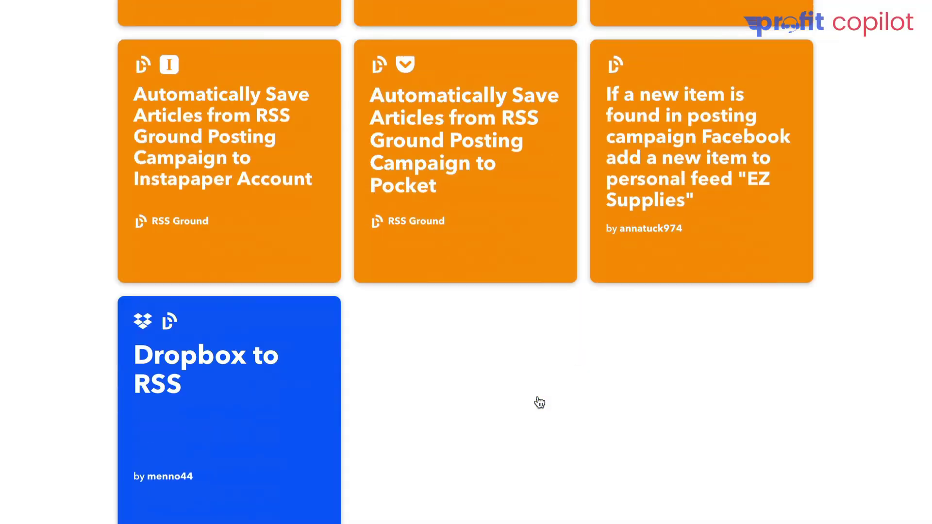
scroll(536, 401, "up", 15)
scroll(564, 444, "down", 1)
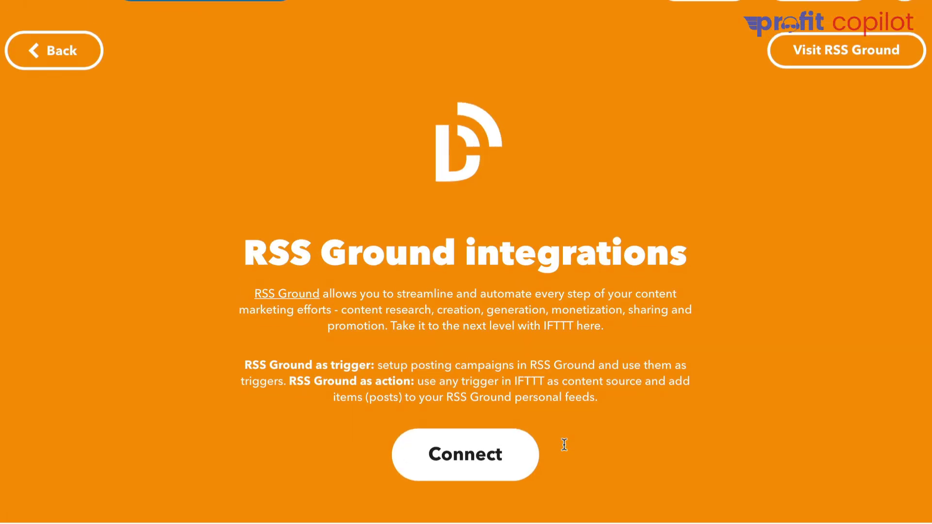
scroll(564, 444, "up", 1)
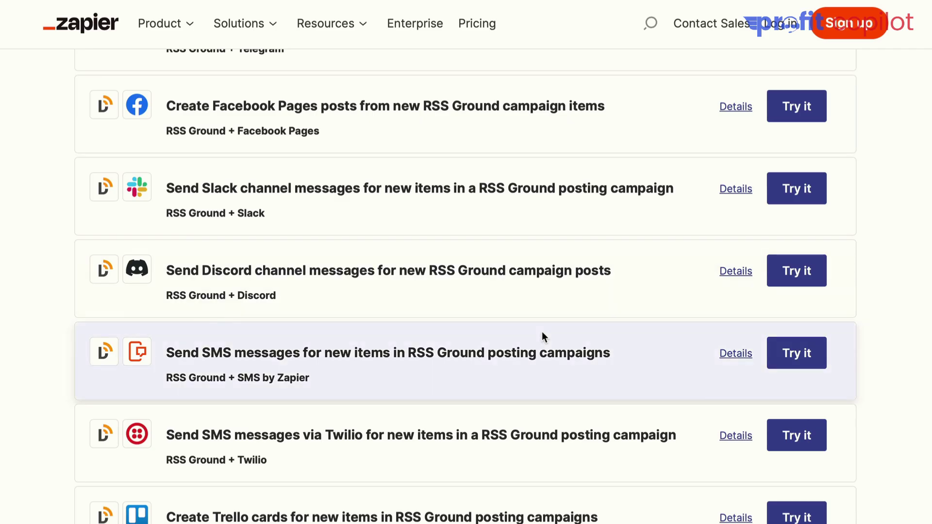
- Switch to RSS Ground's integration page on Zapier, examine its automation templates, and load more of them
scroll(231, 182, "up", 1)
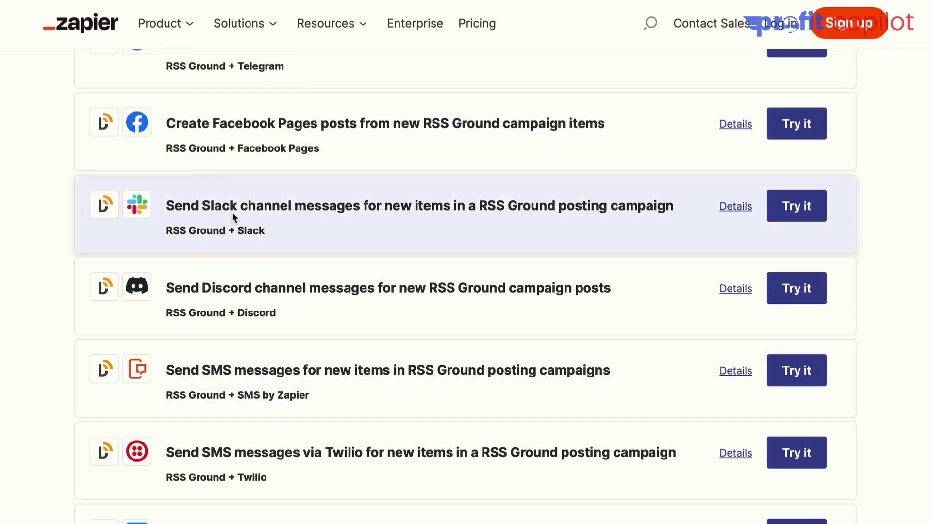
scroll(315, 209, "down", 2)
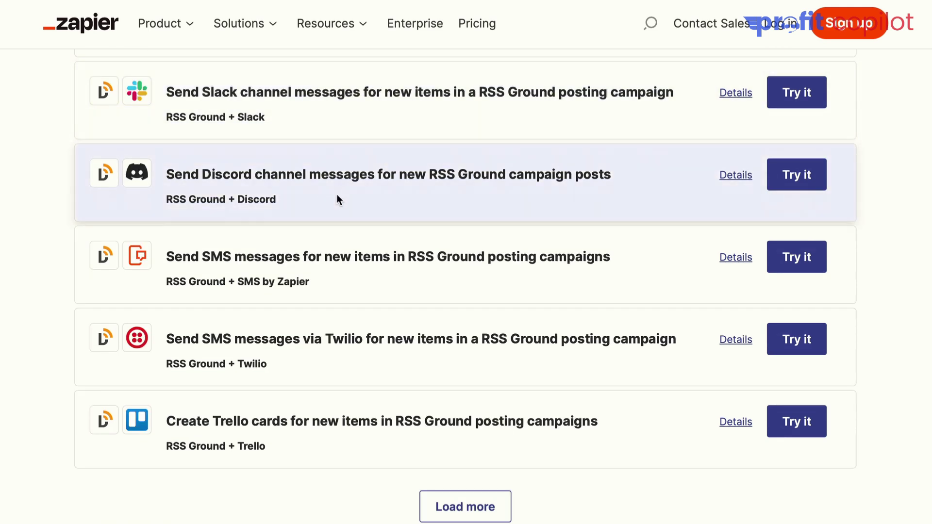
scroll(326, 277, "down", 2)
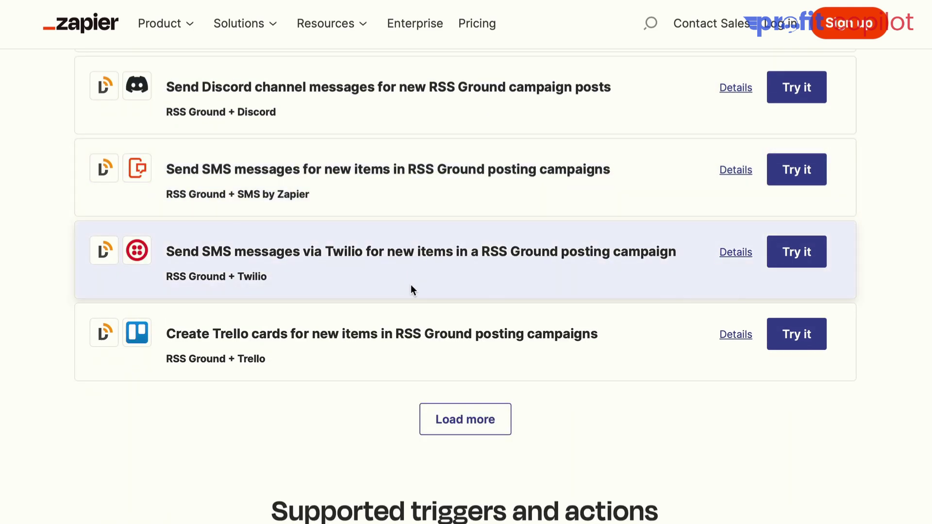
scroll(410, 291, "down", 1)
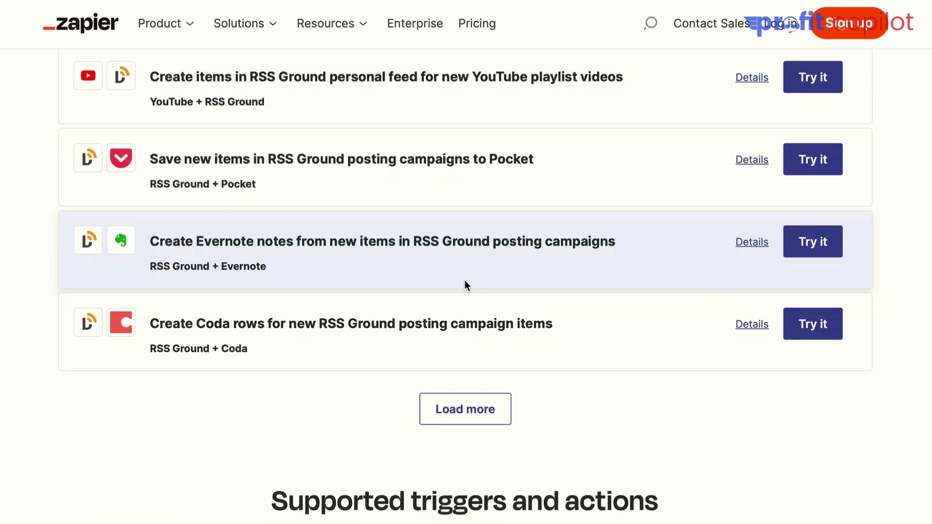
scroll(460, 213, "down", 1)
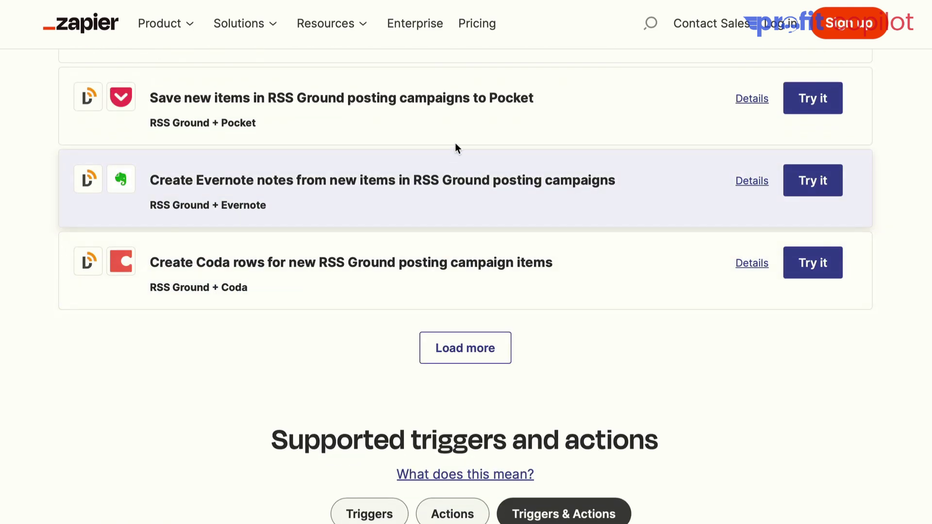
scroll(468, 195, "up", 14)
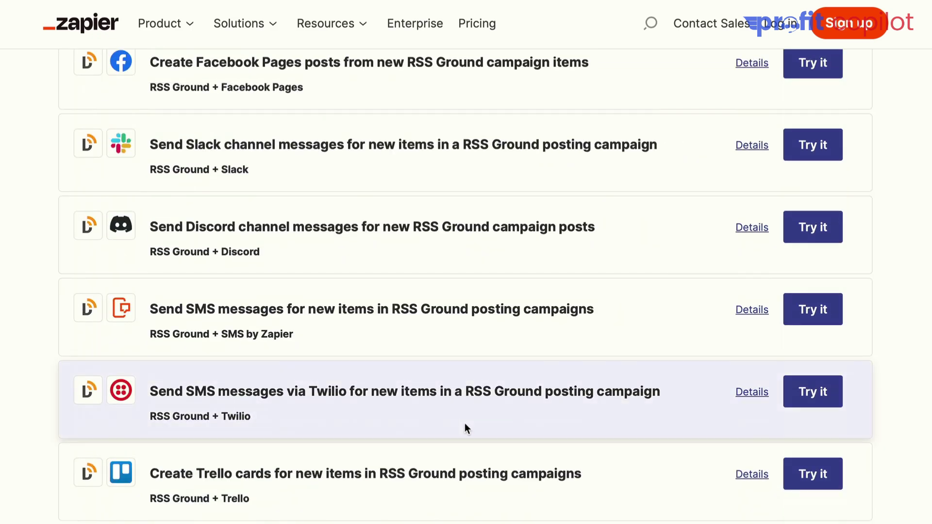
scroll(465, 423, "down", 12)
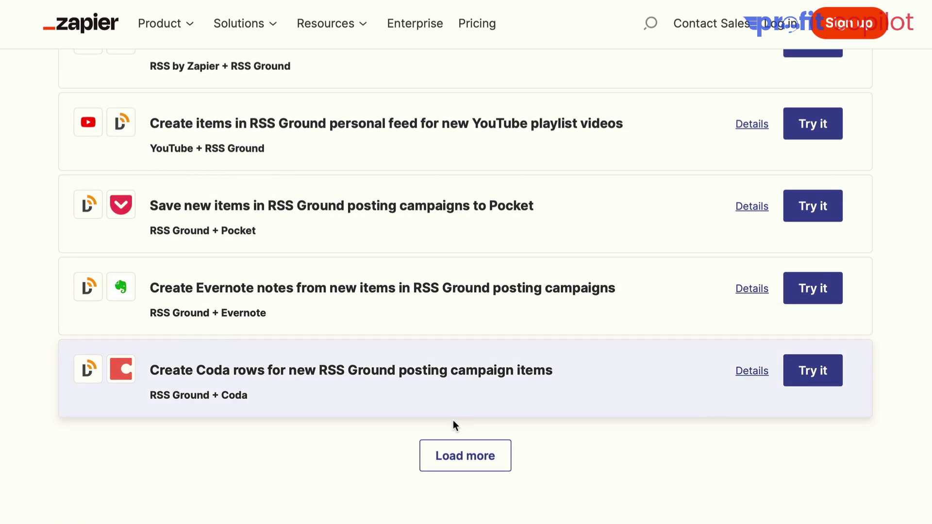
left_click(473, 468)
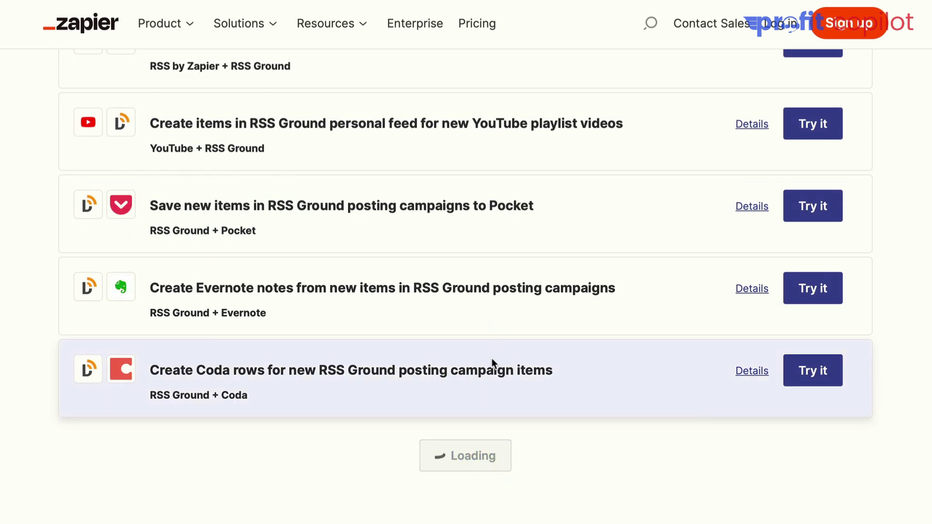
scroll(498, 397, "down", 8)
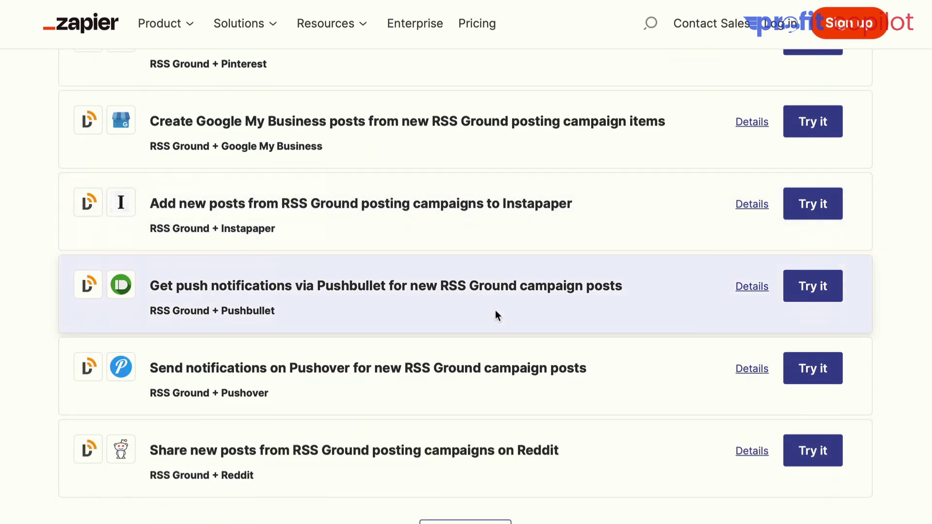